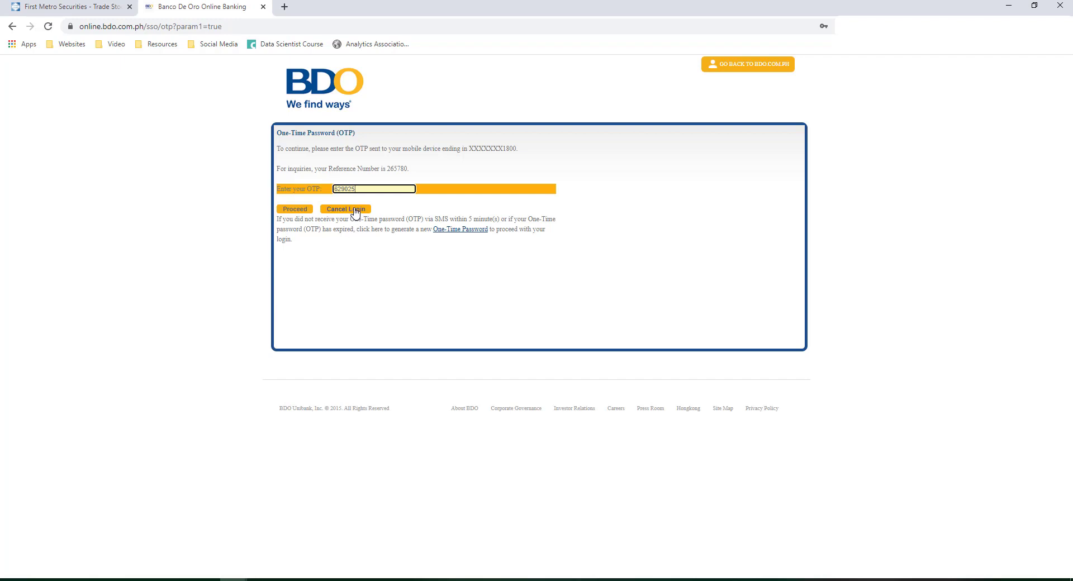
Submit the SMS one-time password to log in and reach the My Accounts overview.
left_click(299, 210)
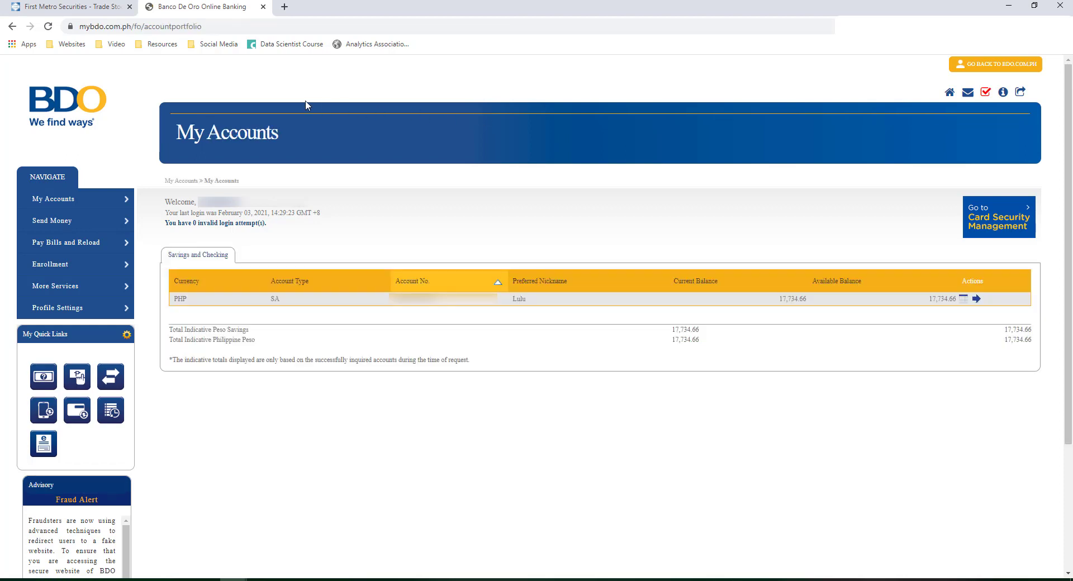
left_click(65, 6)
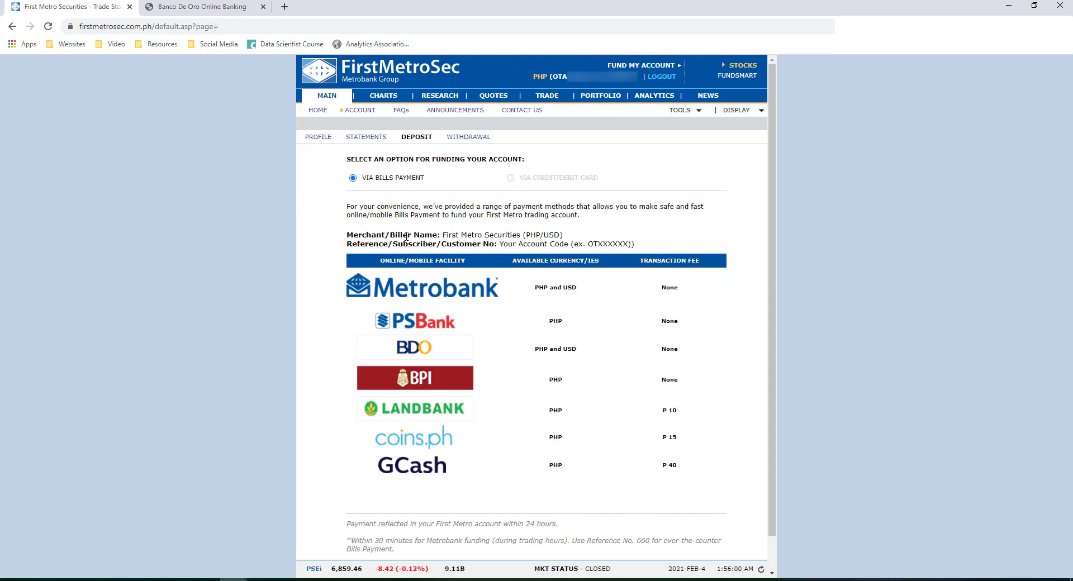
left_click_drag(442, 235, 510, 232)
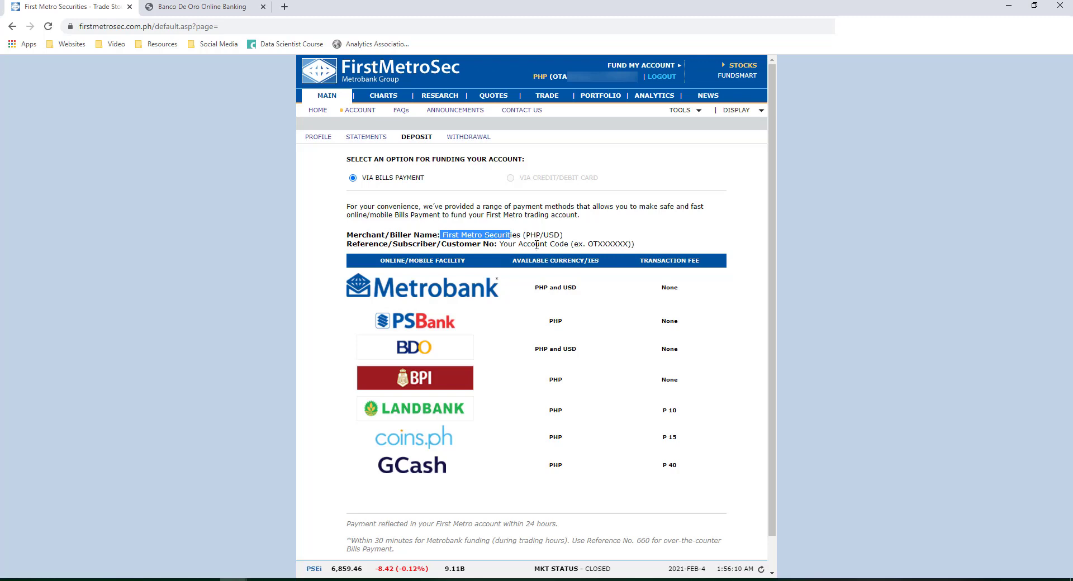
left_click(588, 88)
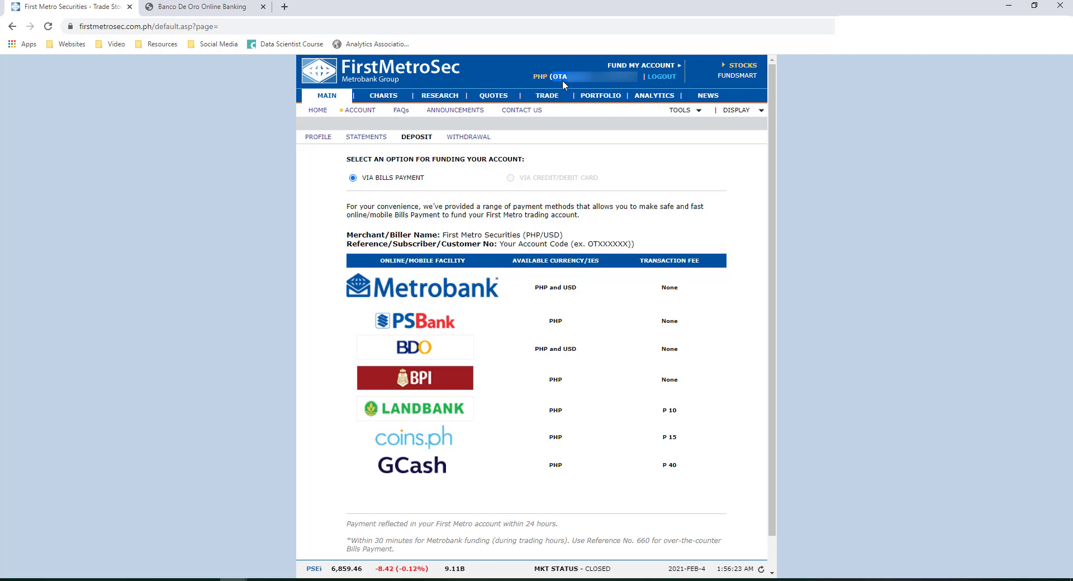
left_click(224, 7)
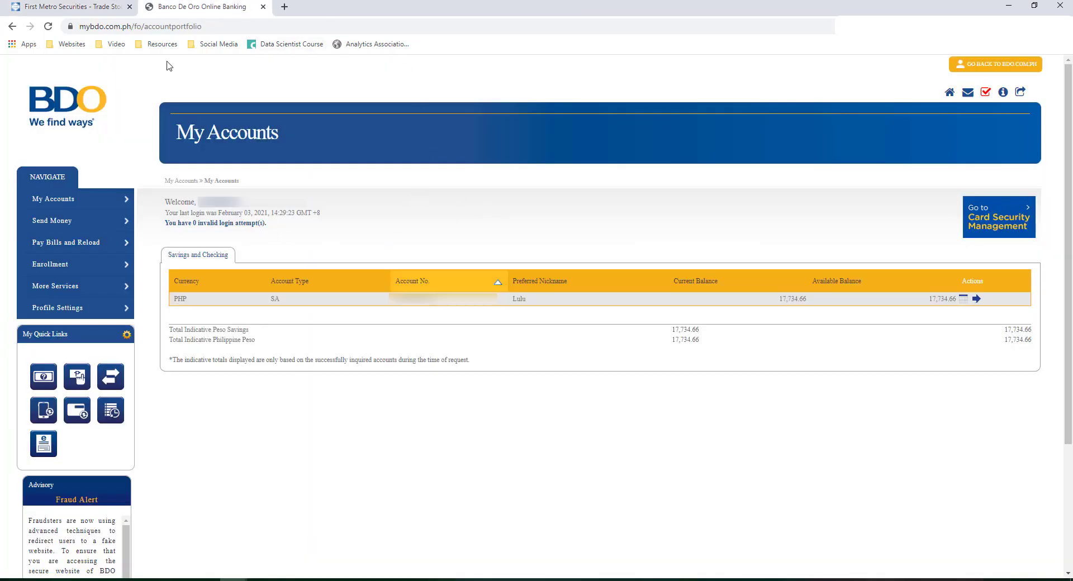
Open the blank Enroll Company/Biller form from the Enrollment menu.
left_click(85, 264)
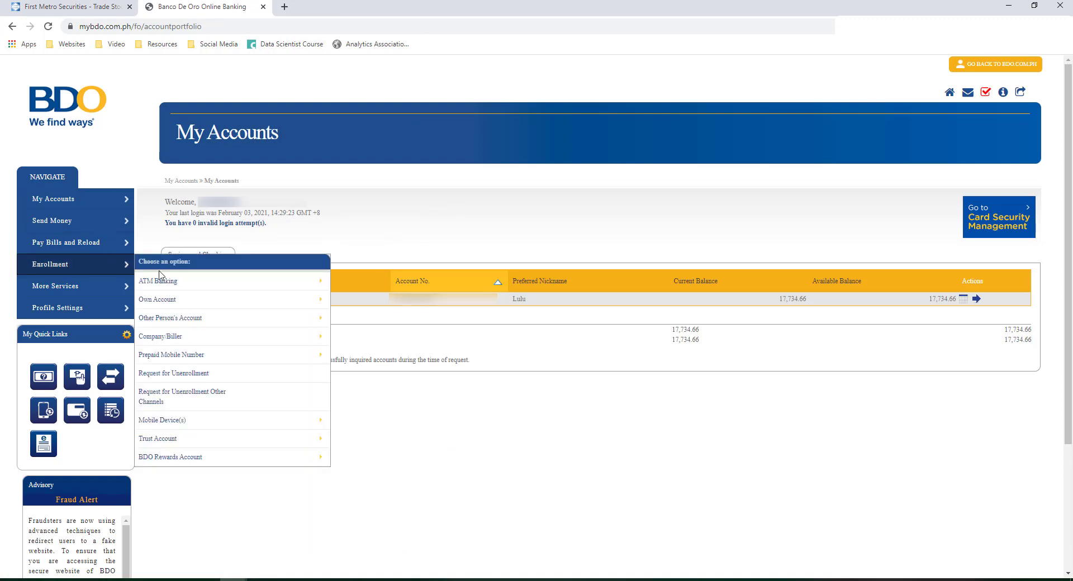
left_click(166, 338)
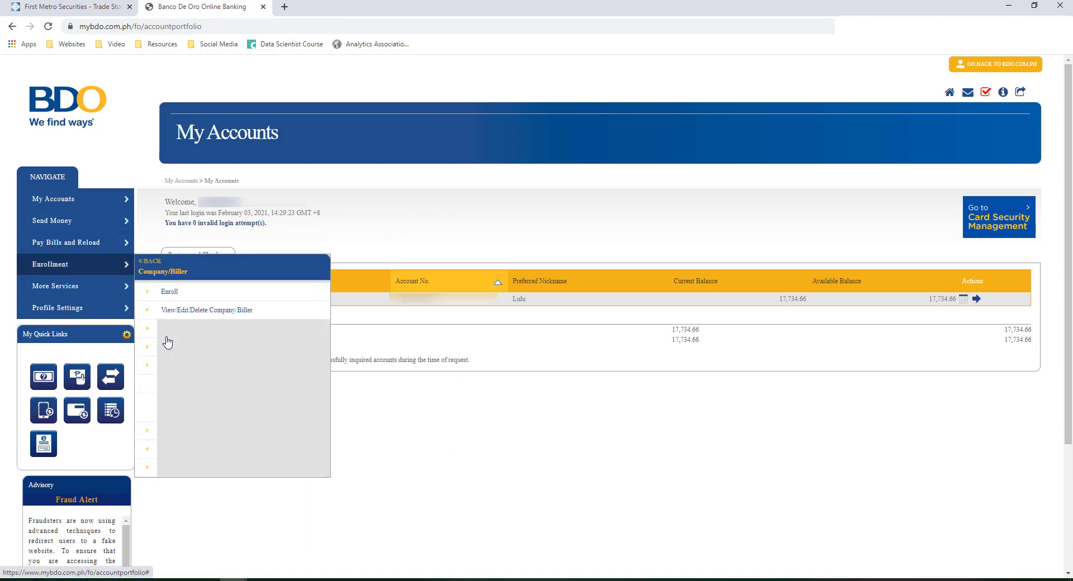
left_click(155, 289)
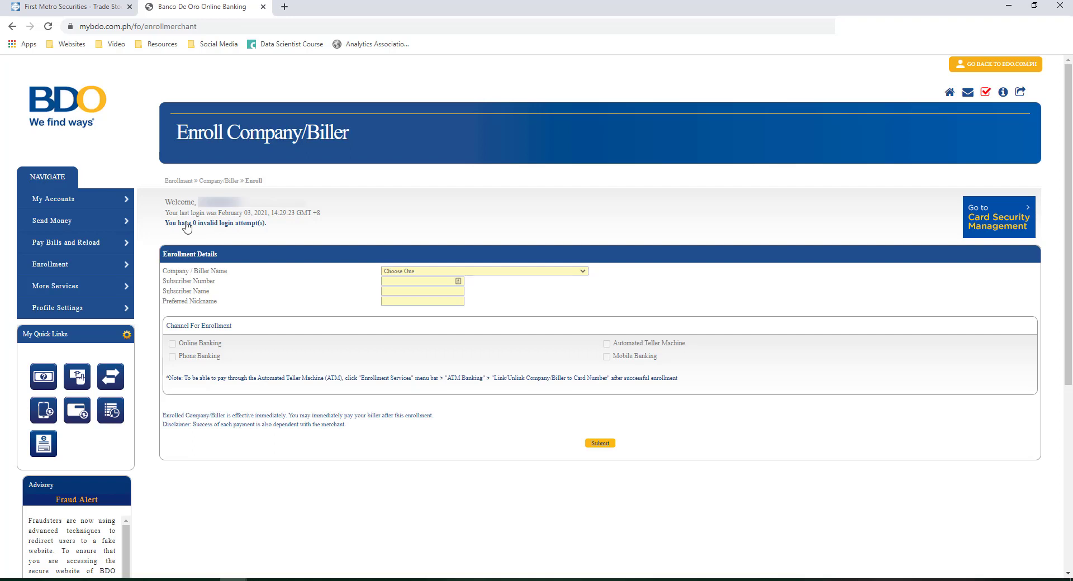
Choose FIRSTMETROSEC (PHP) – FIRST METRO SECURITIES as the biller to enroll.
left_click(427, 272)
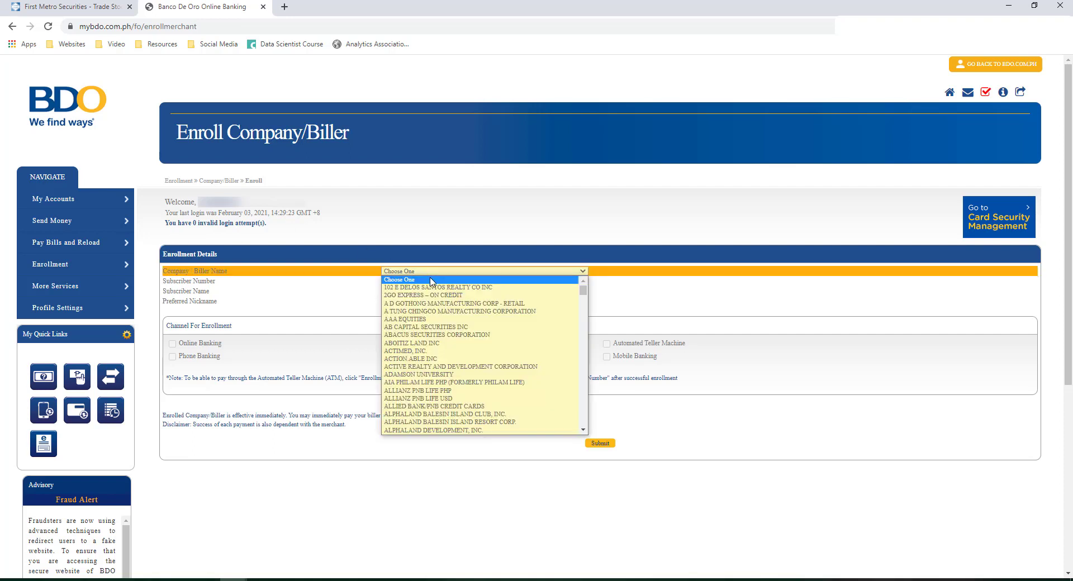
scroll(439, 386, "down", 20)
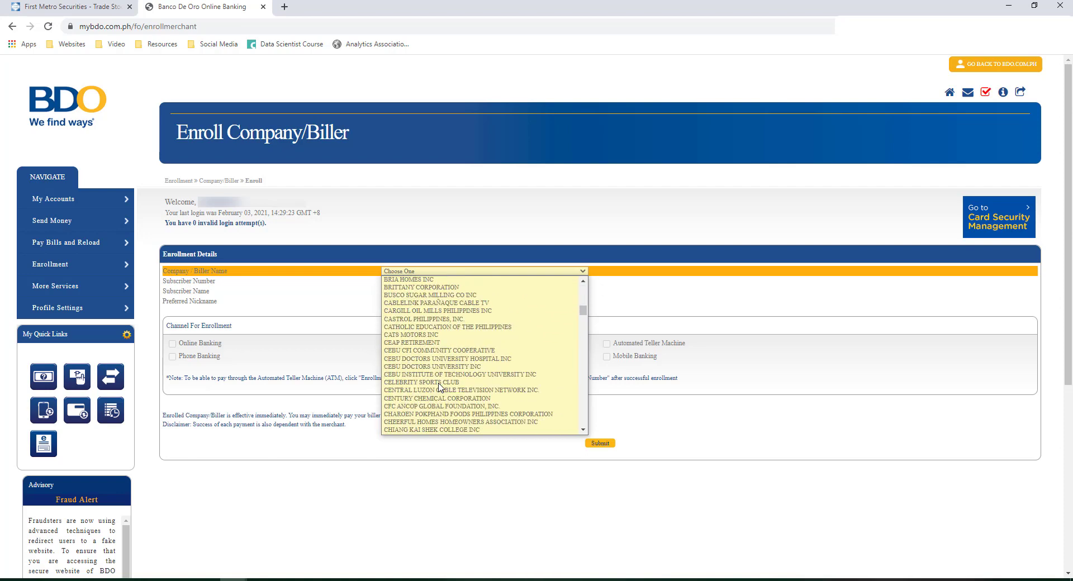
scroll(440, 386, "up", 4)
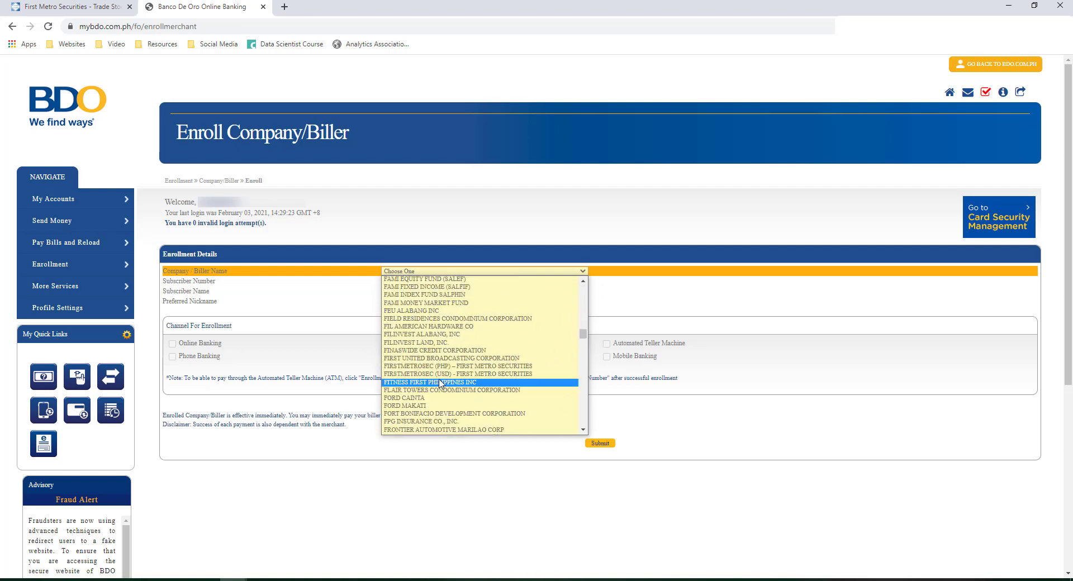
left_click(450, 368)
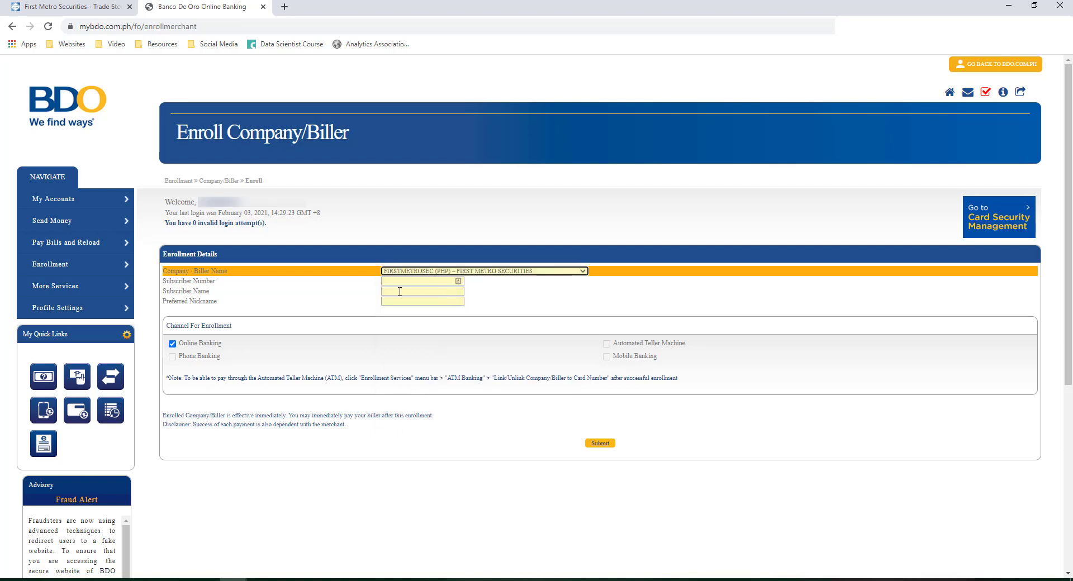
Copy the trading account code from FirstMetroSec and paste it as the subscriber number.
left_click(413, 279)
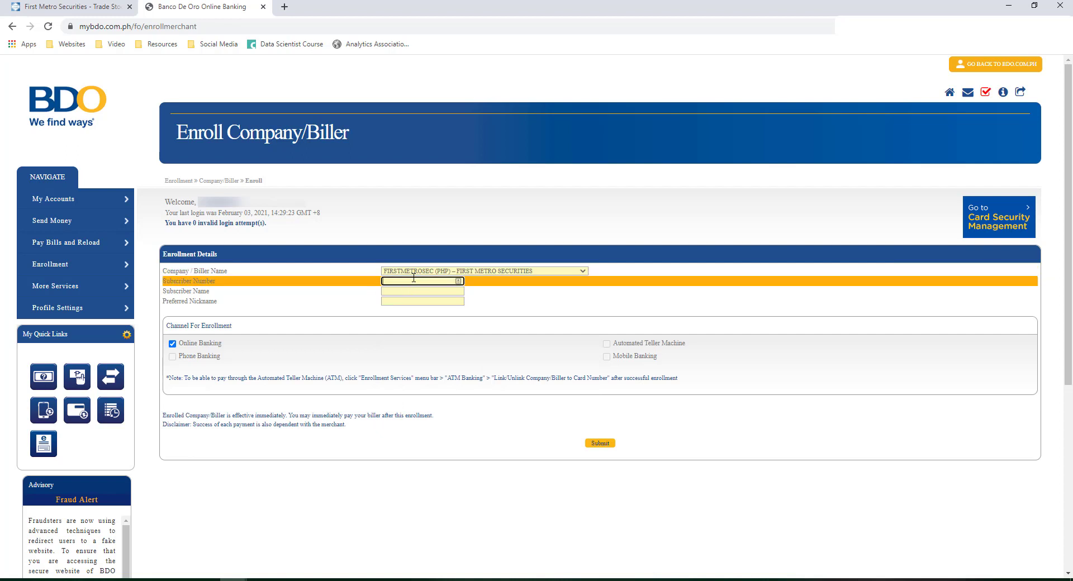
left_click(86, 8)
right_click(561, 74)
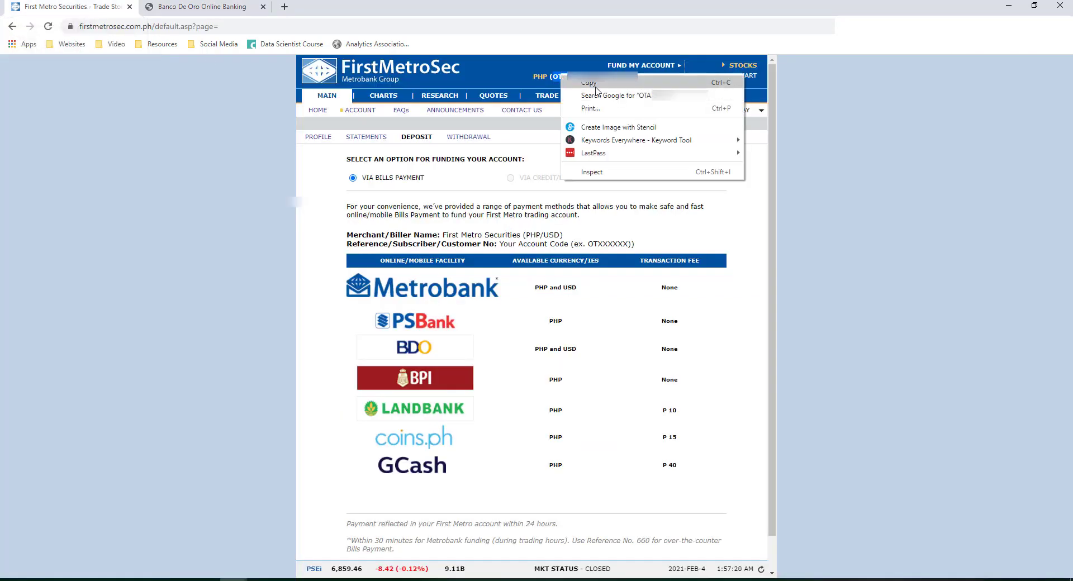
left_click(593, 84)
left_click(192, 9)
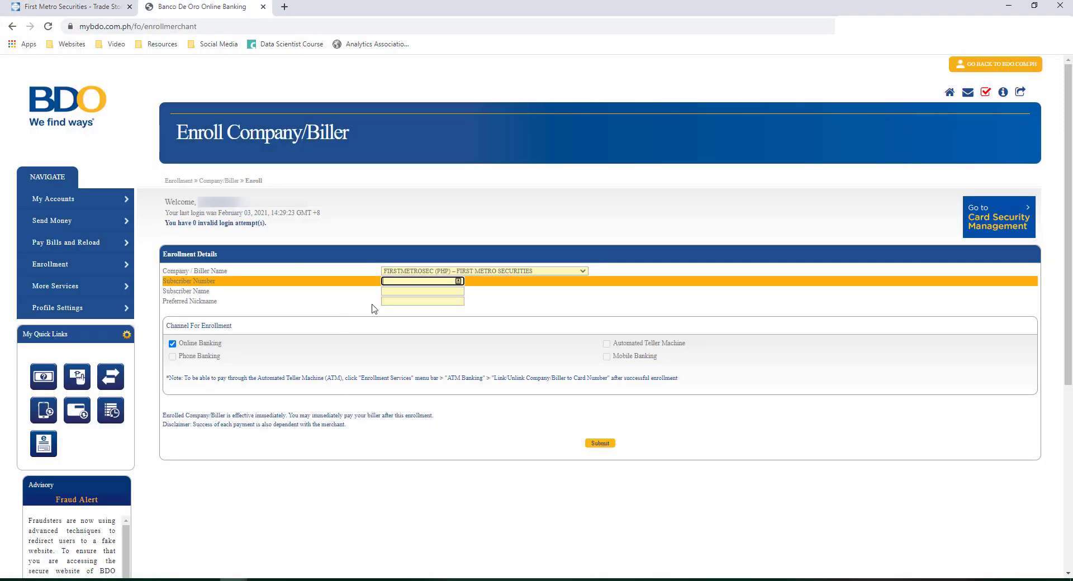
right_click(403, 281)
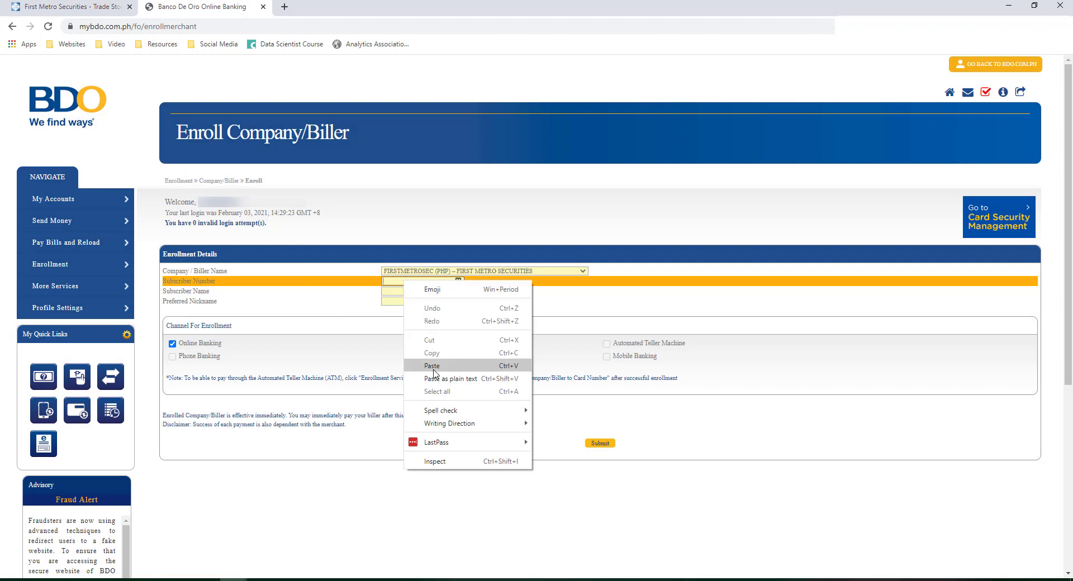
left_click(434, 370)
Fill in the subscriber name and nickname 'metrosec m', then submit the enrollment.
left_click(401, 291)
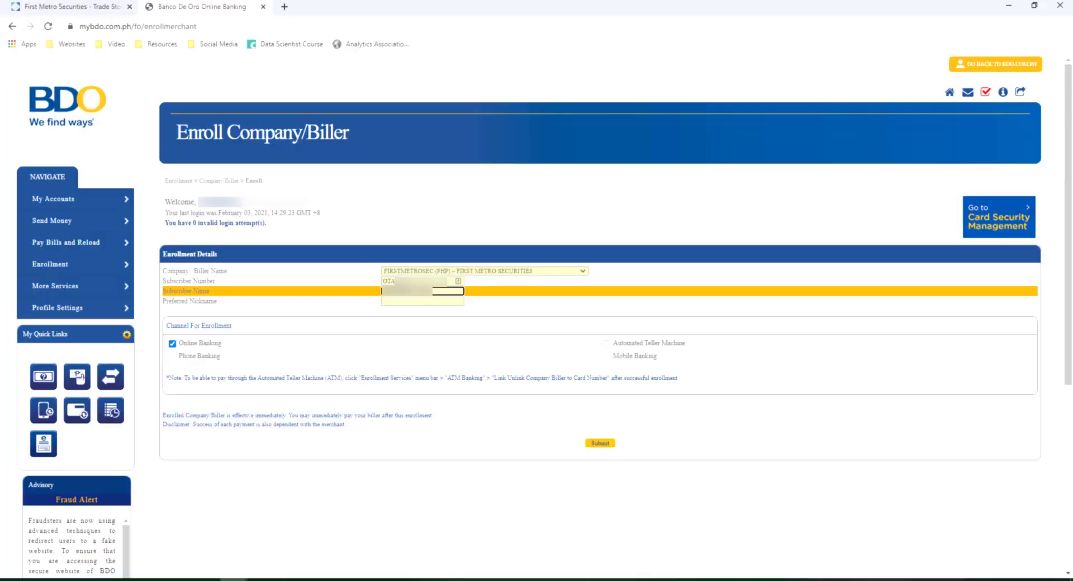
key("Tab")
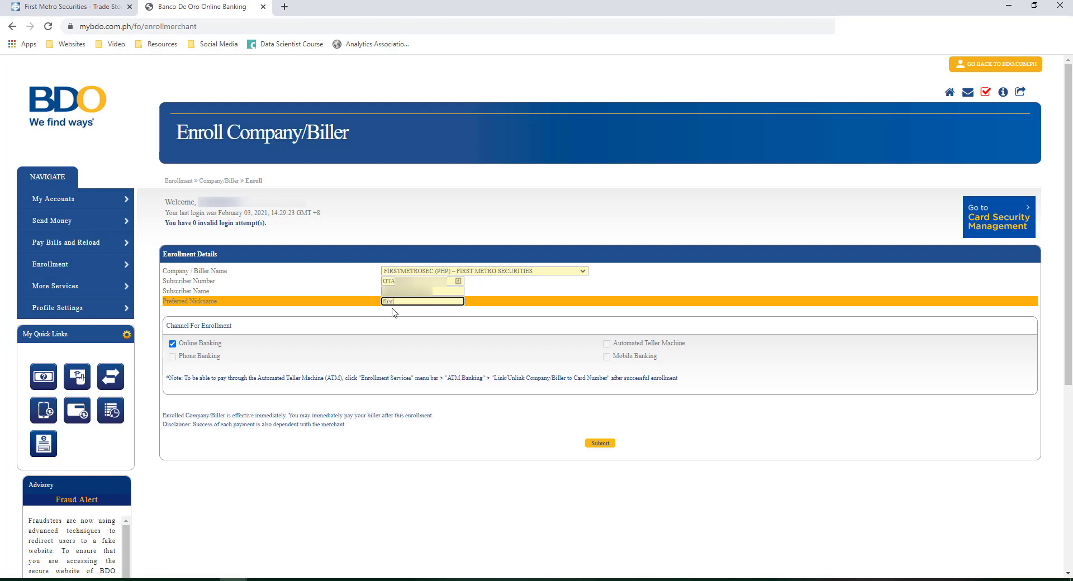
type("metrosec m")
left_click(601, 444)
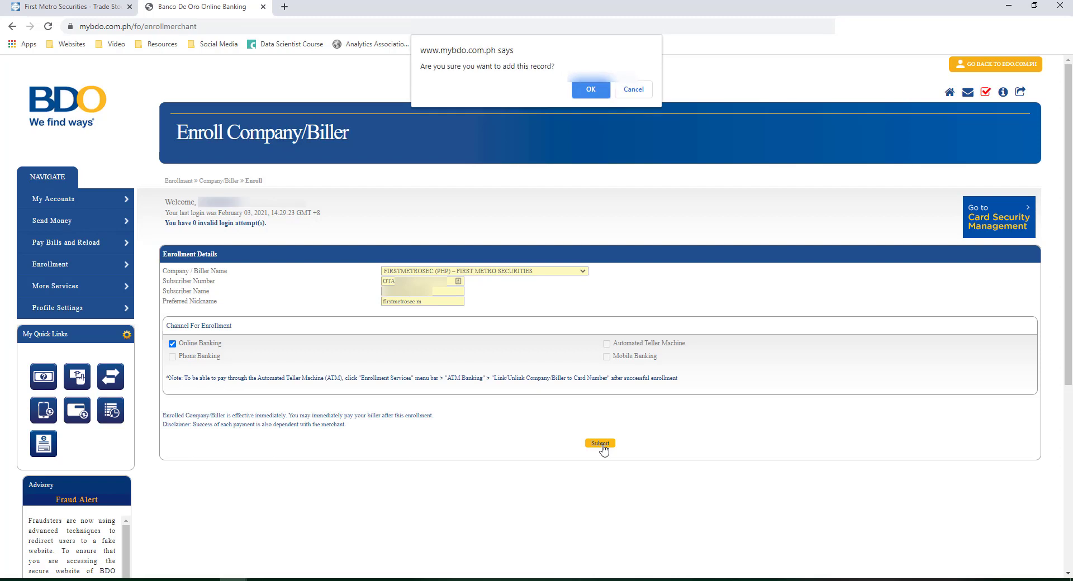
Confirm adding First Metro Securities as an approved biller.
left_click(591, 88)
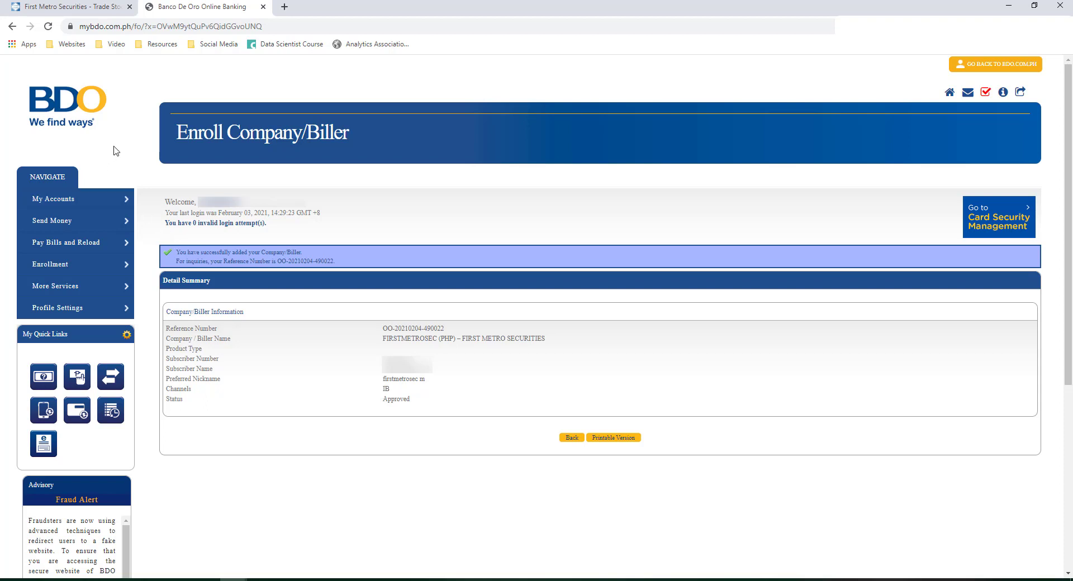
left_click(75, 242)
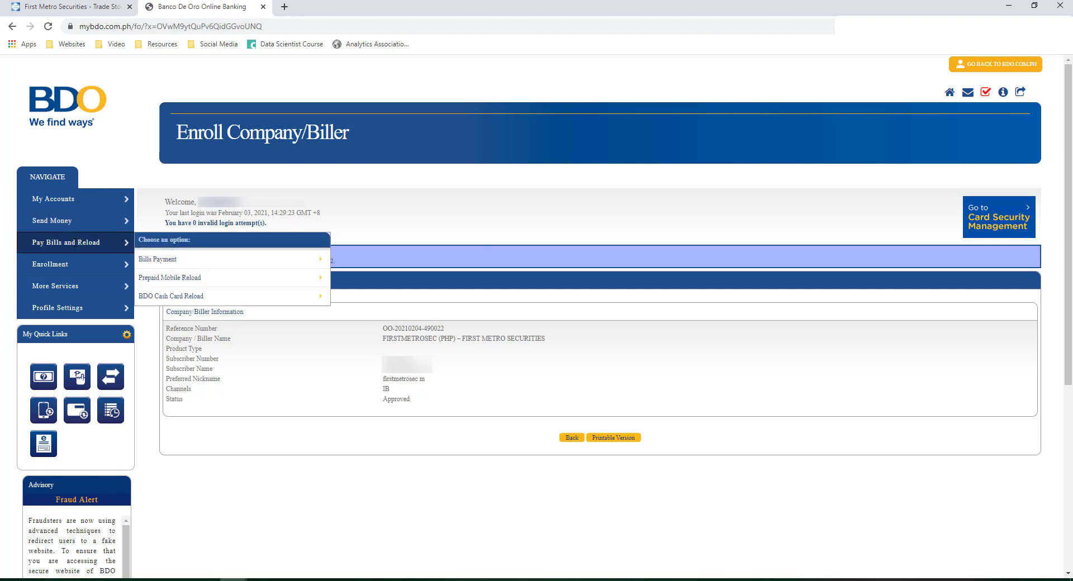
Open the Pay Bills form and choose First Metro Securities as the biller.
left_click(147, 260)
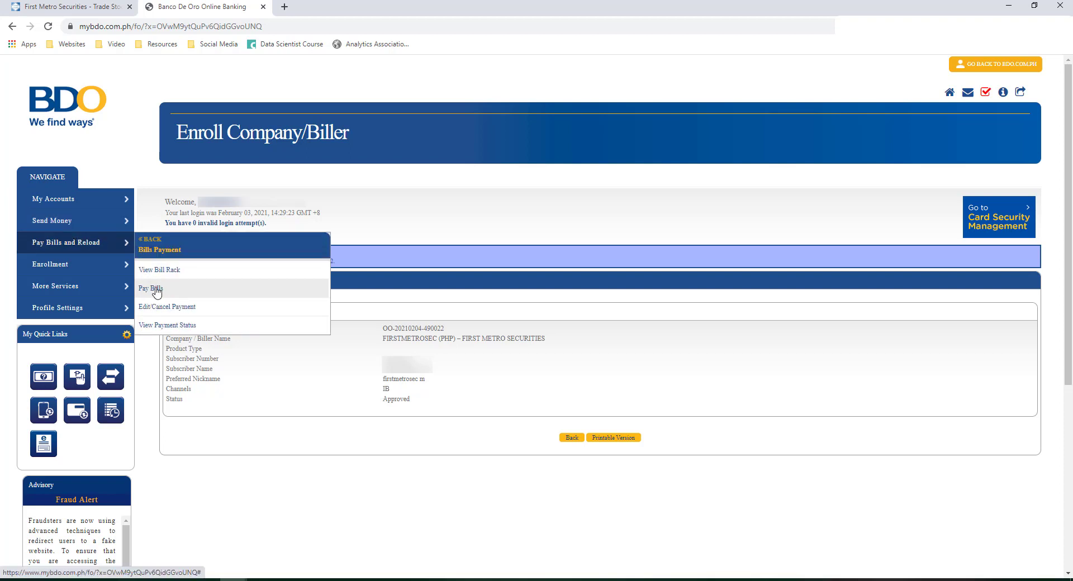
left_click(150, 289)
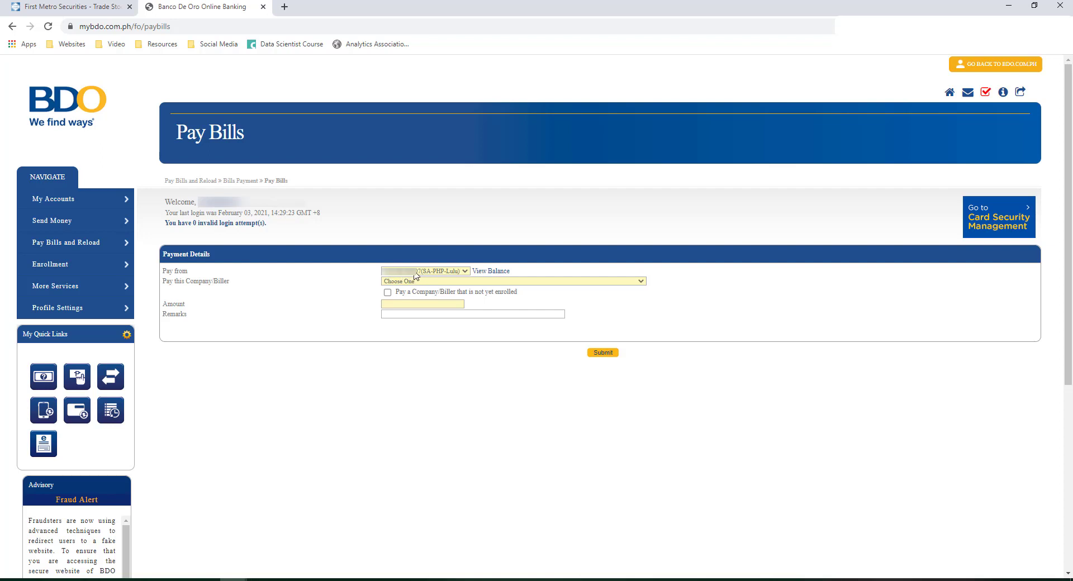
left_click(435, 283)
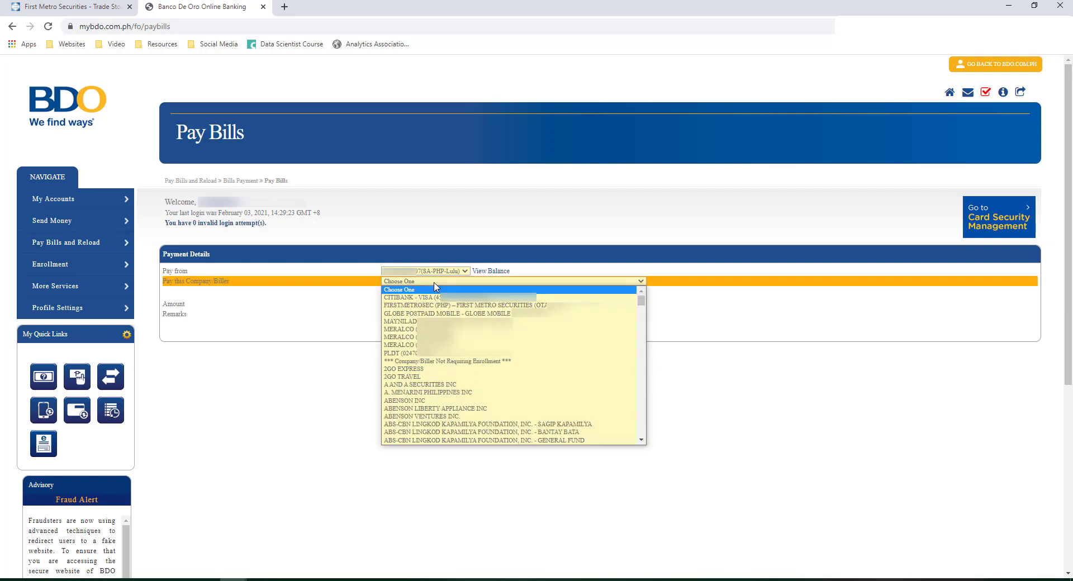
left_click(445, 309)
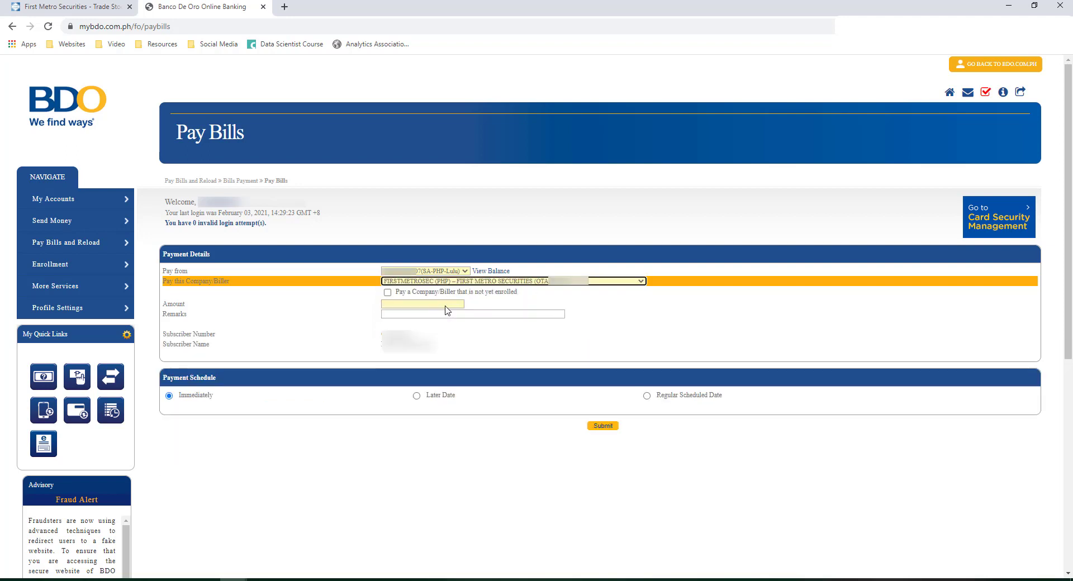
Enter a 7,000.00 payment with remarks 'firstmetrosec first fund' and submit it for review.
left_click(402, 304)
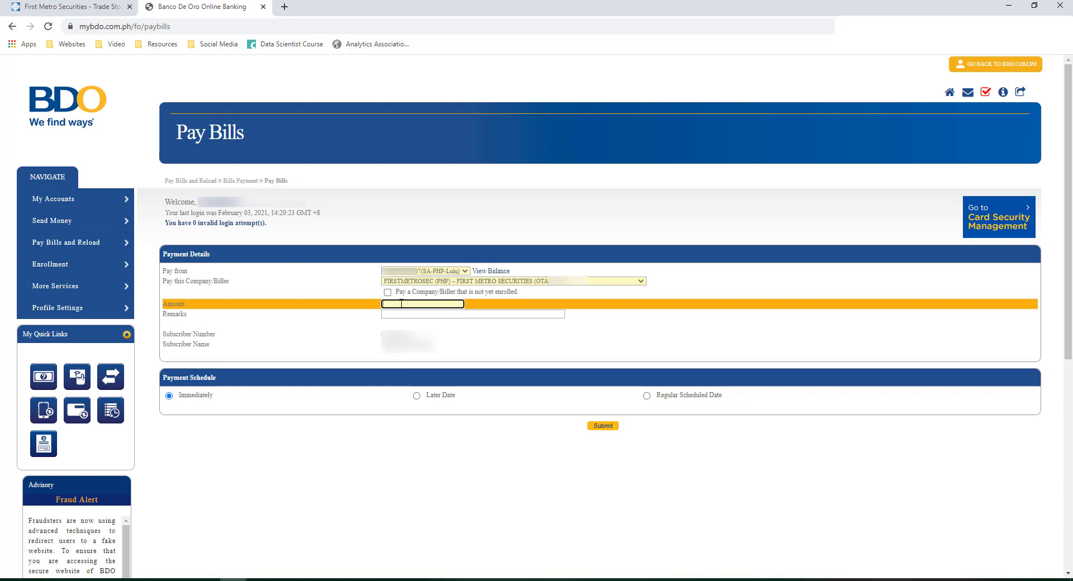
type("5000")
left_click(423, 315)
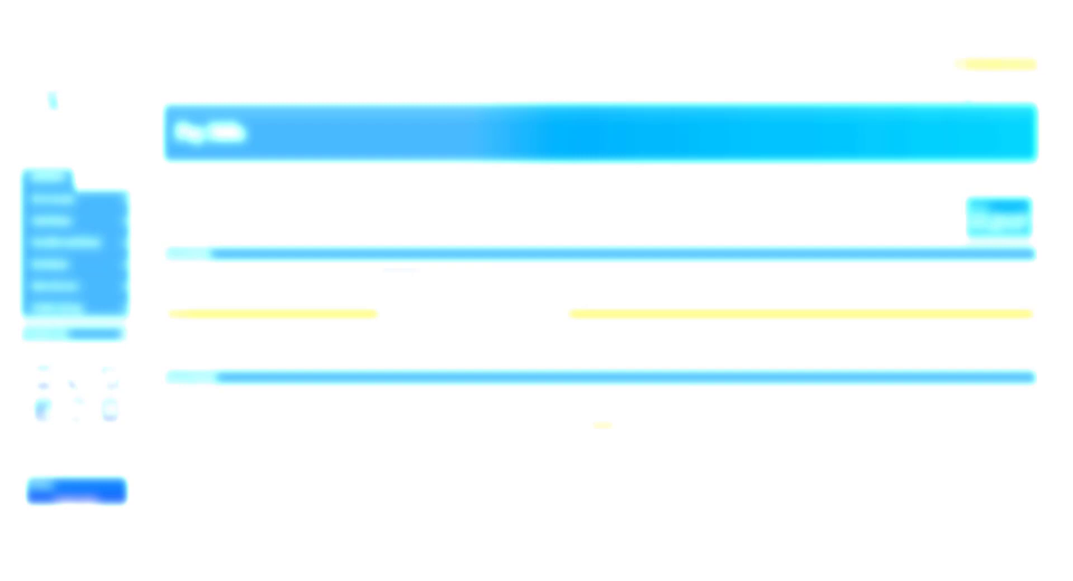
type("firstmetrosec first fund")
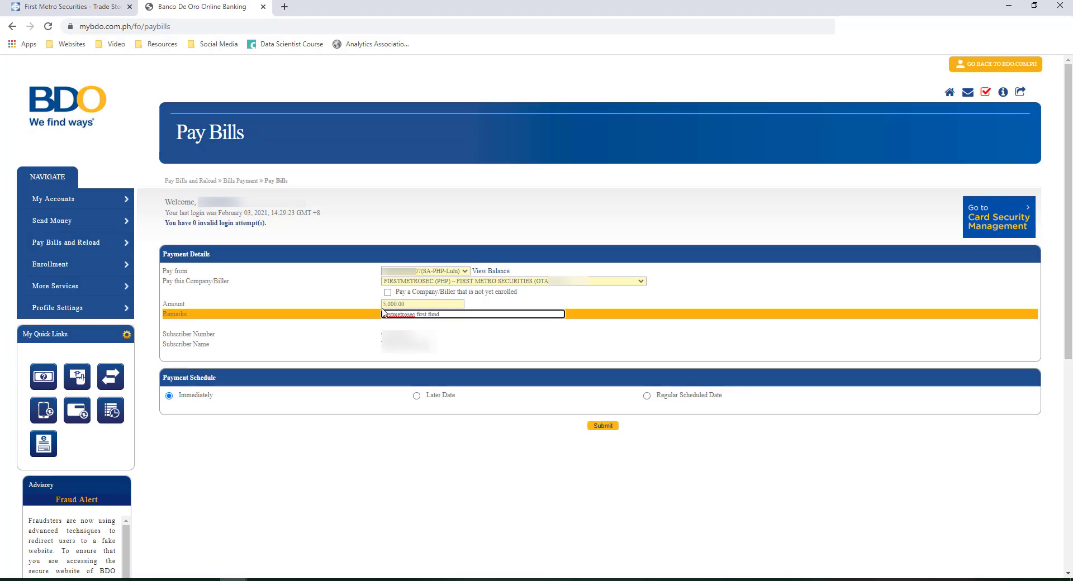
left_click(383, 303)
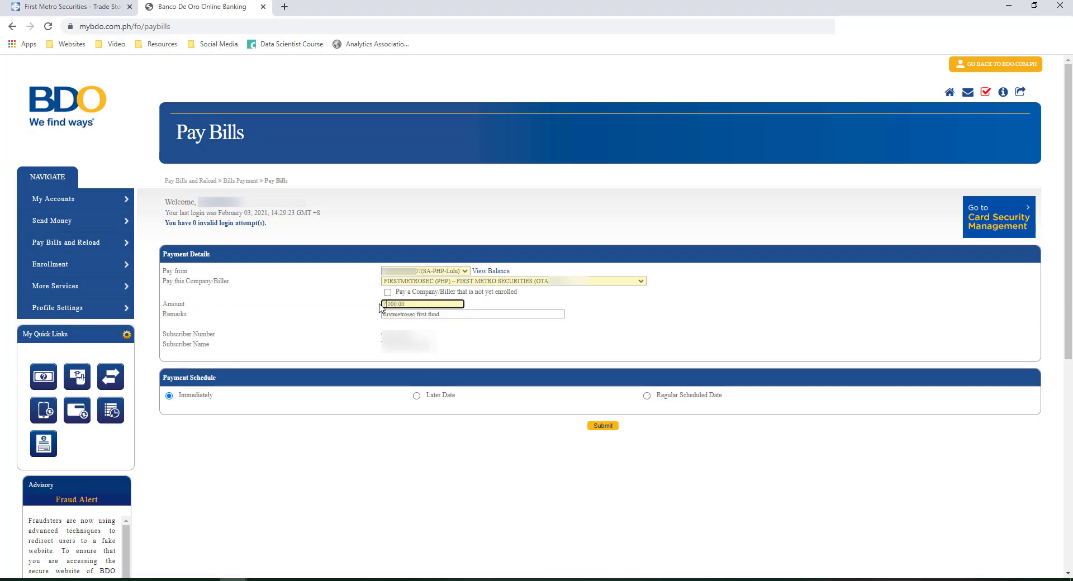
type(",")
left_click(599, 428)
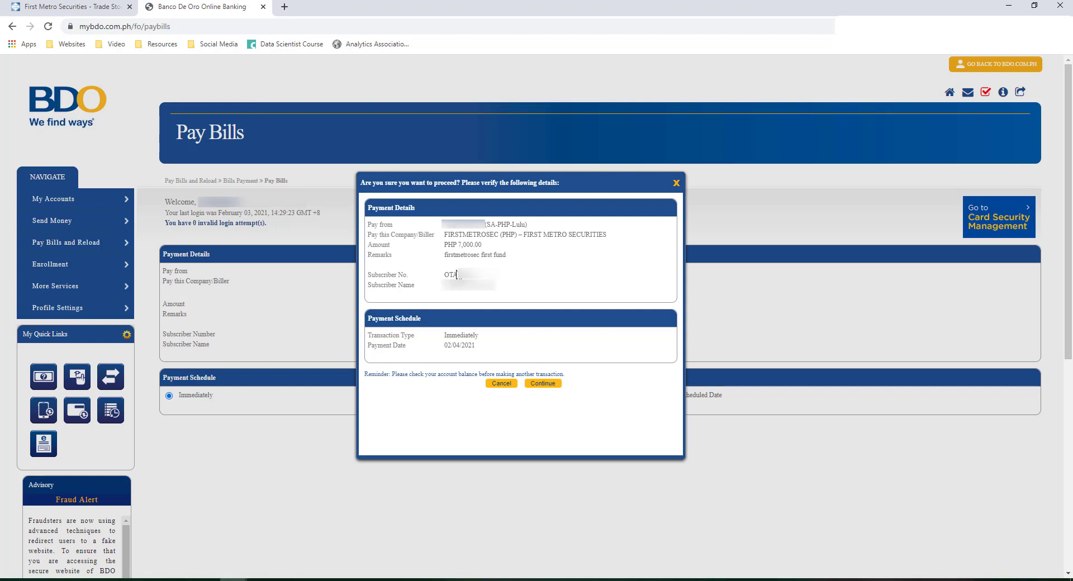
Confirm the payment details and authorise them with the SMS one-time password.
left_click(540, 384)
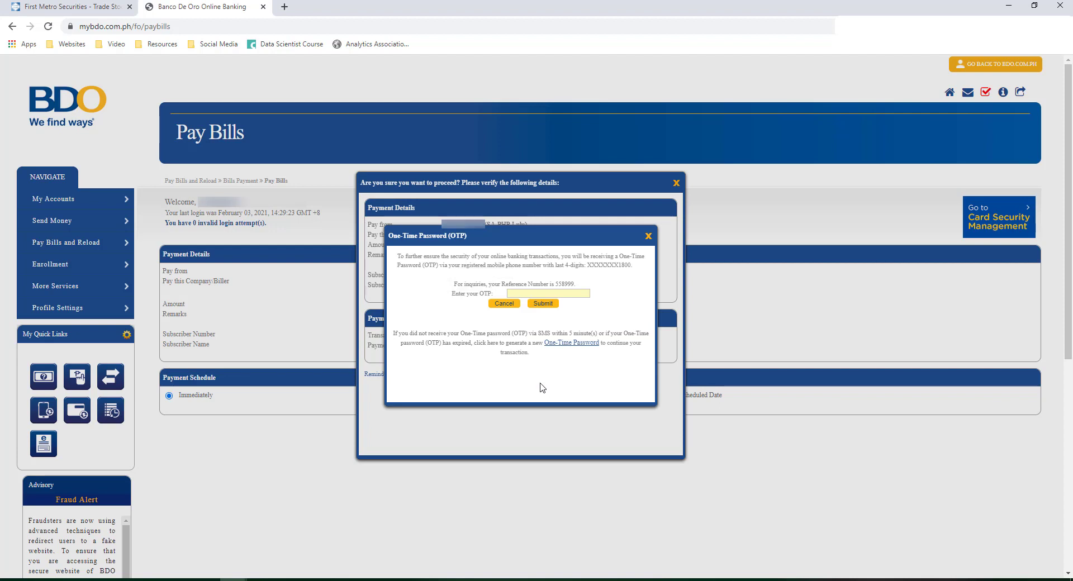
left_click(515, 293)
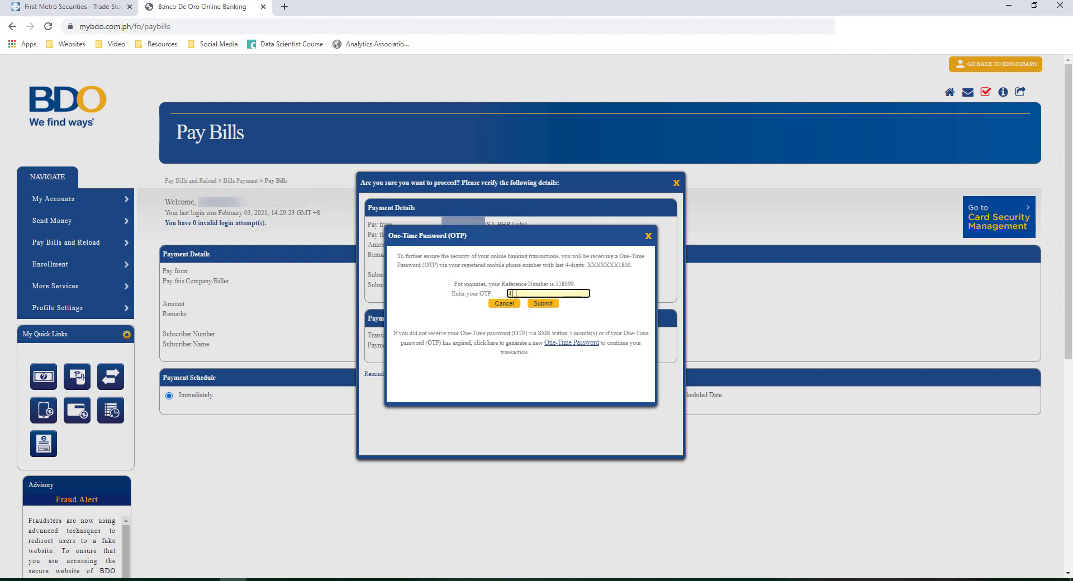
left_click(556, 305)
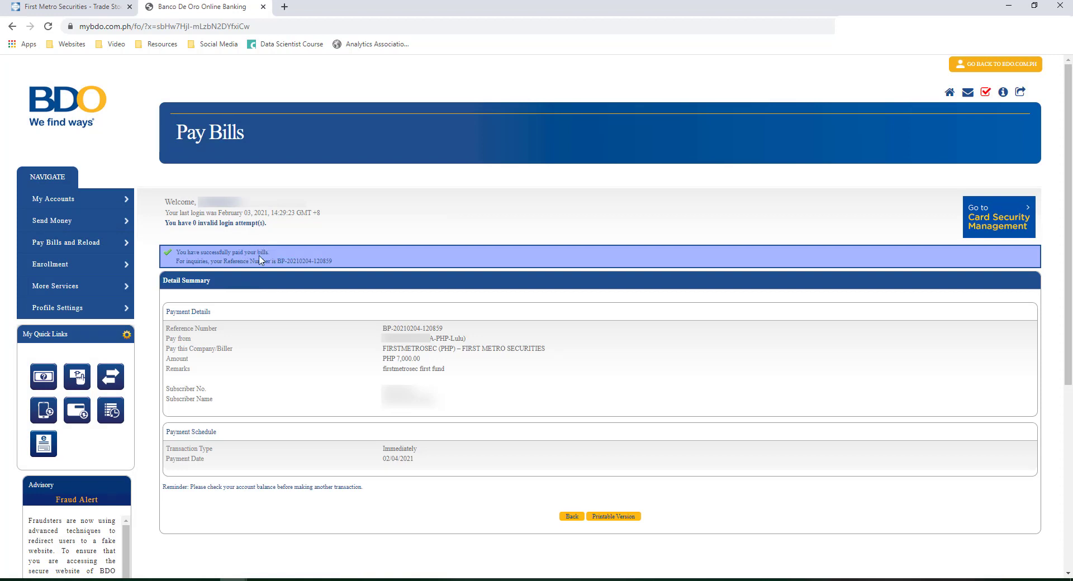
Note the payment reference number, then return to the First Metro Securities site.
left_click_drag(223, 261, 259, 262)
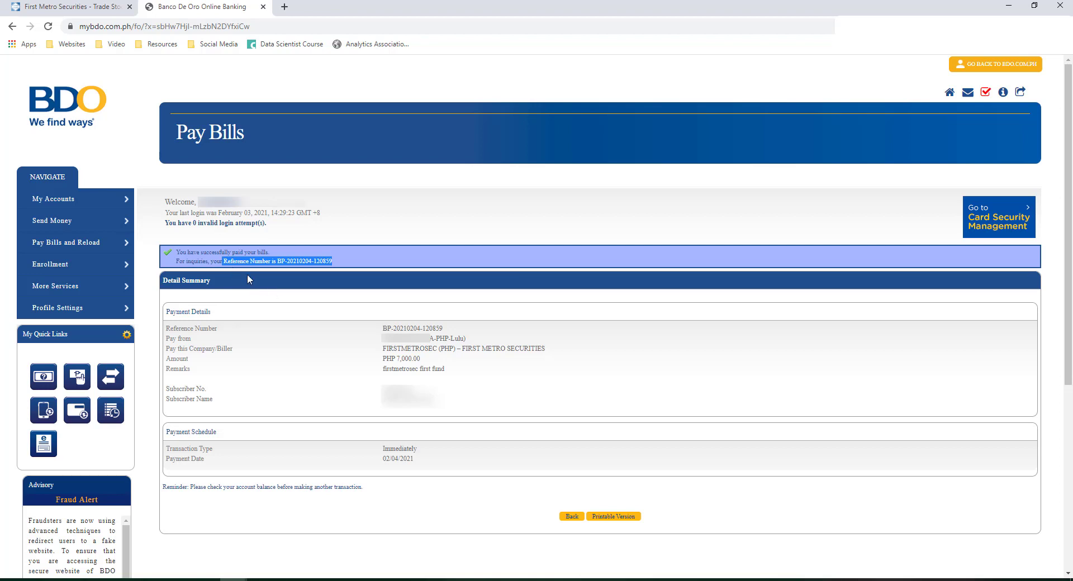
left_click(294, 260)
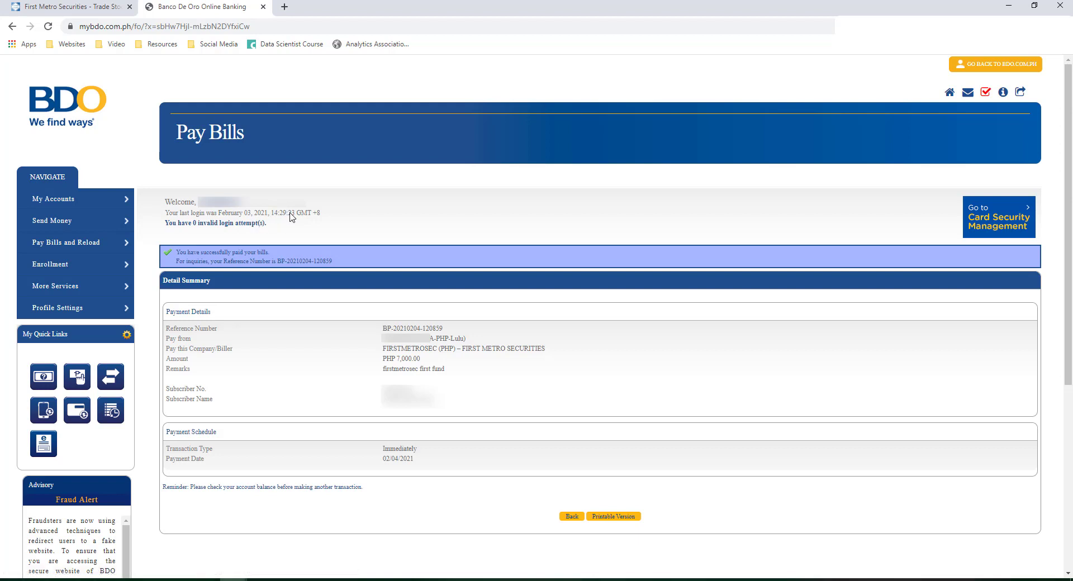
left_click(48, 7)
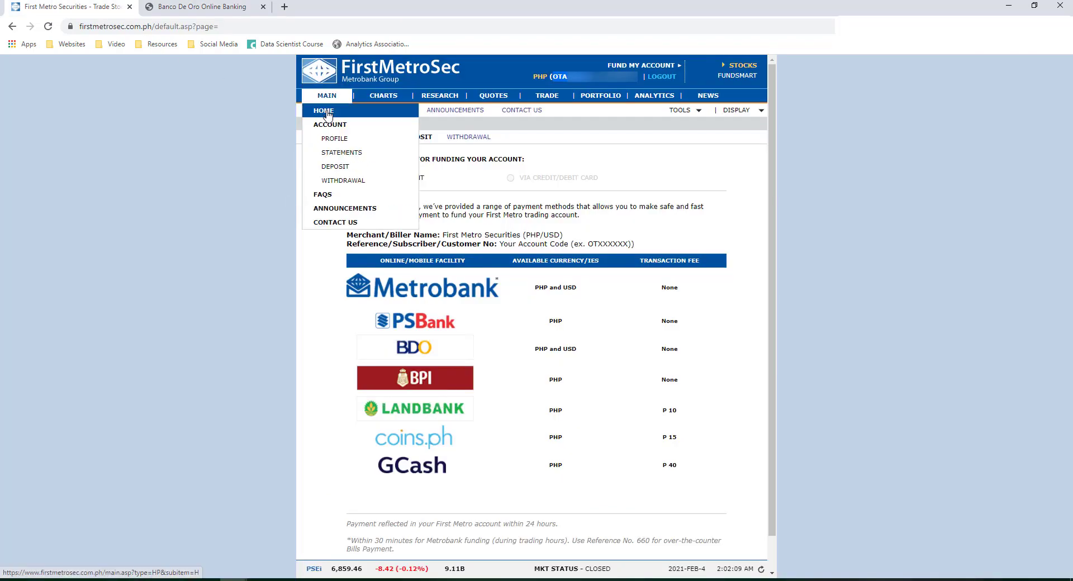
Check the FirstMetroSec home page for 7,000.00 buying power under Account Balances.
left_click(328, 114)
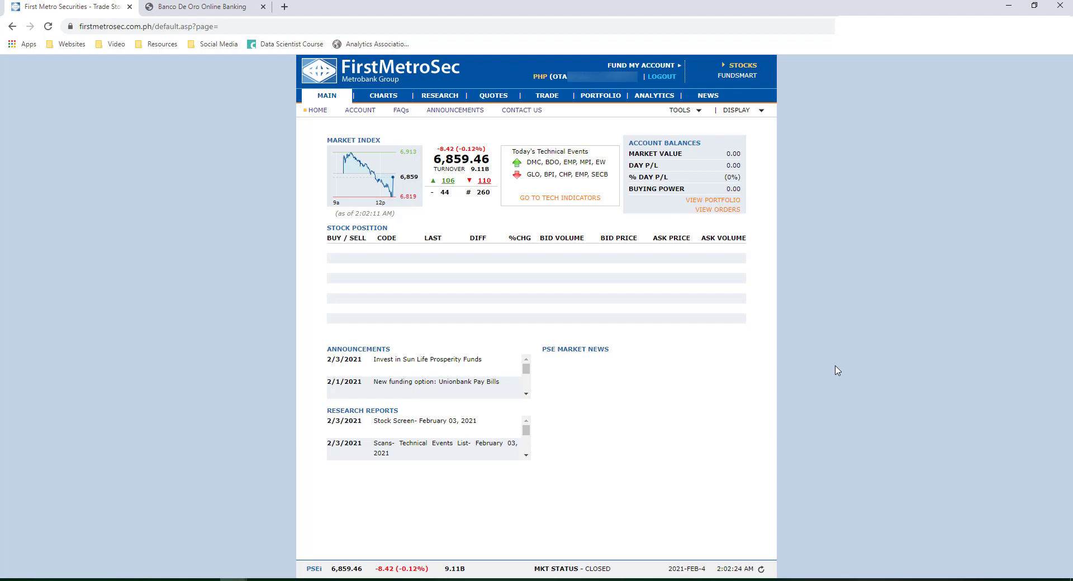
left_click(1045, 580)
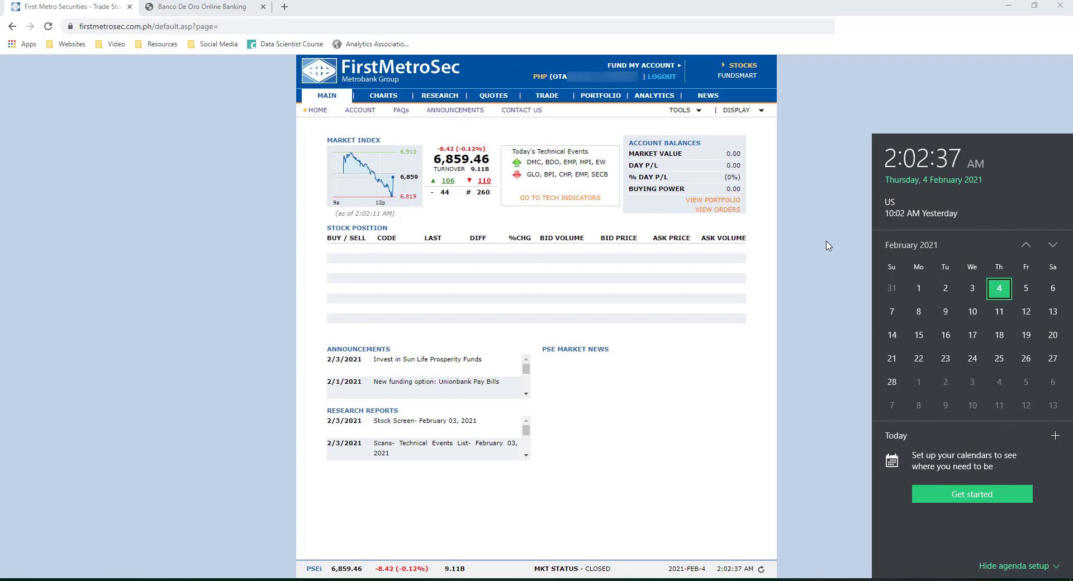
left_click(828, 246)
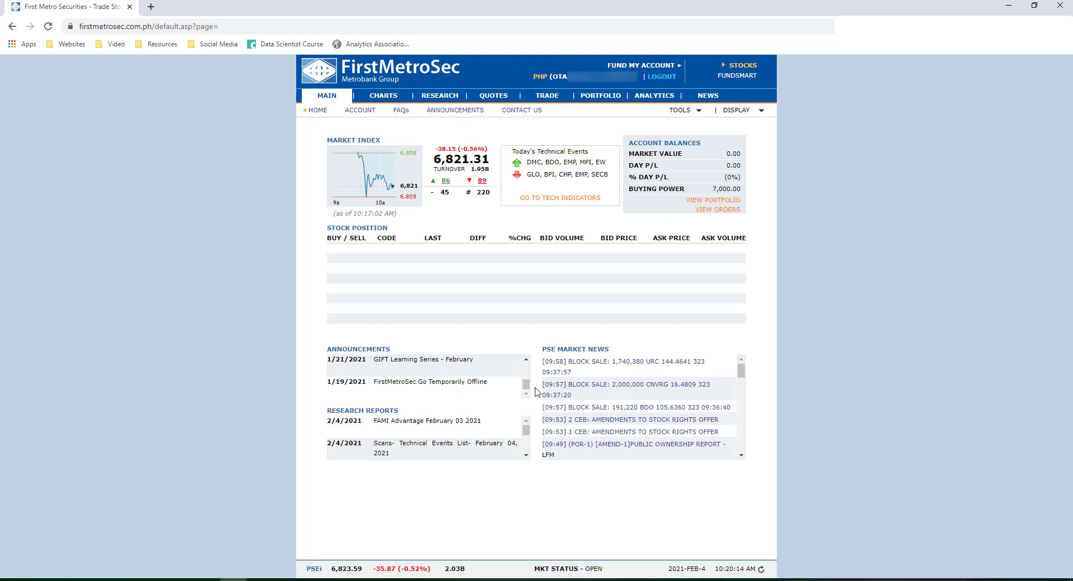
Open the Deposit page and view the credit/debit card funding option with its charges.
mouse_move(336, 99)
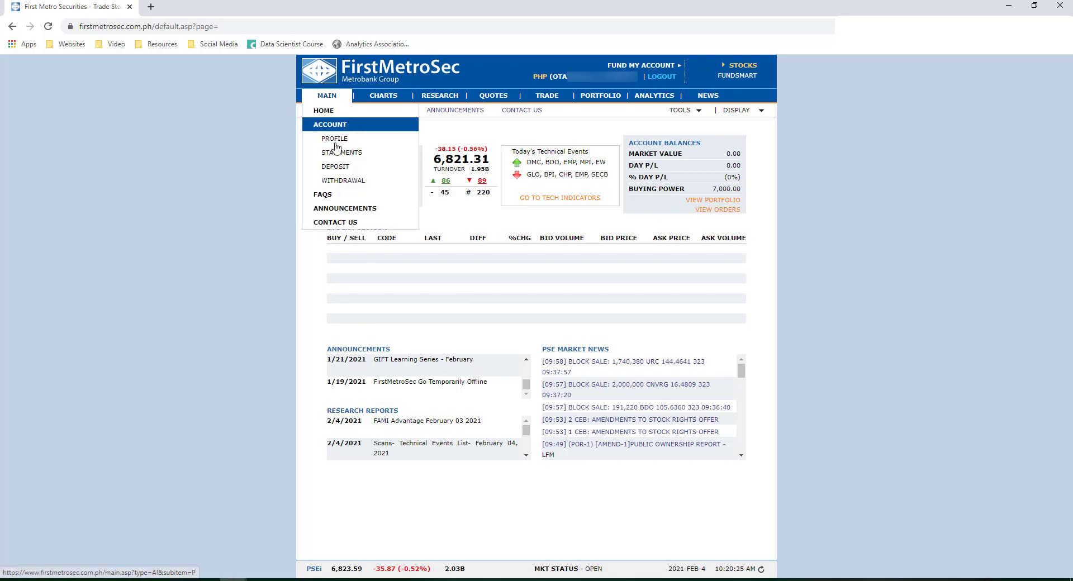
left_click(335, 167)
left_click(335, 175)
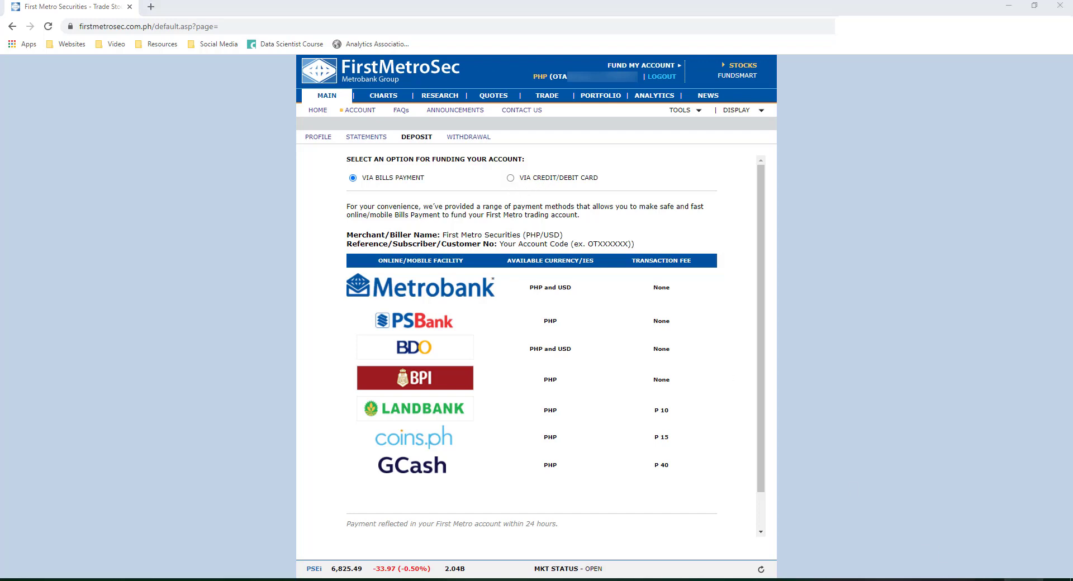
left_click(1023, 580)
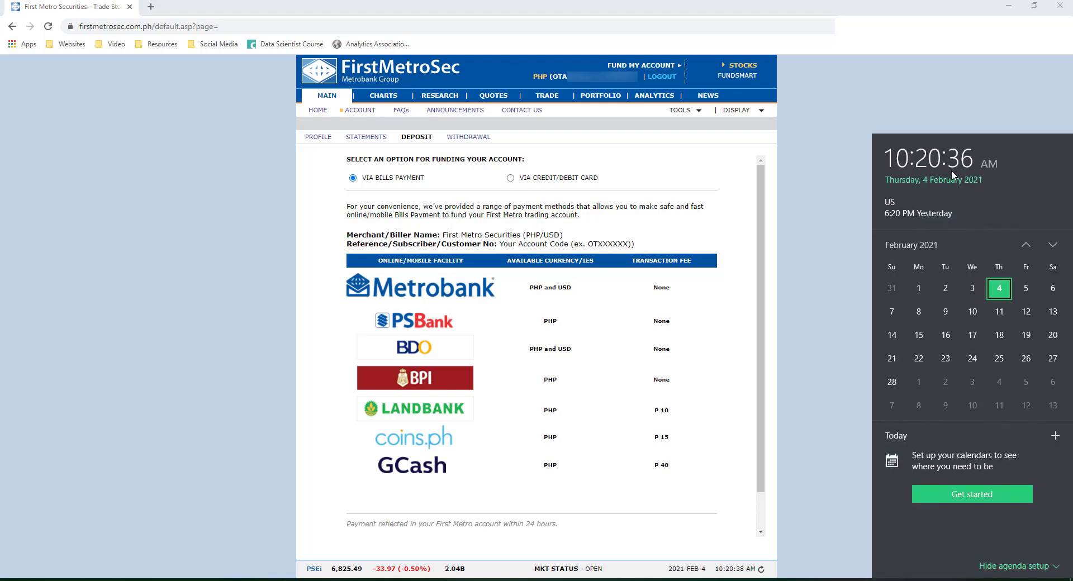
left_click(509, 178)
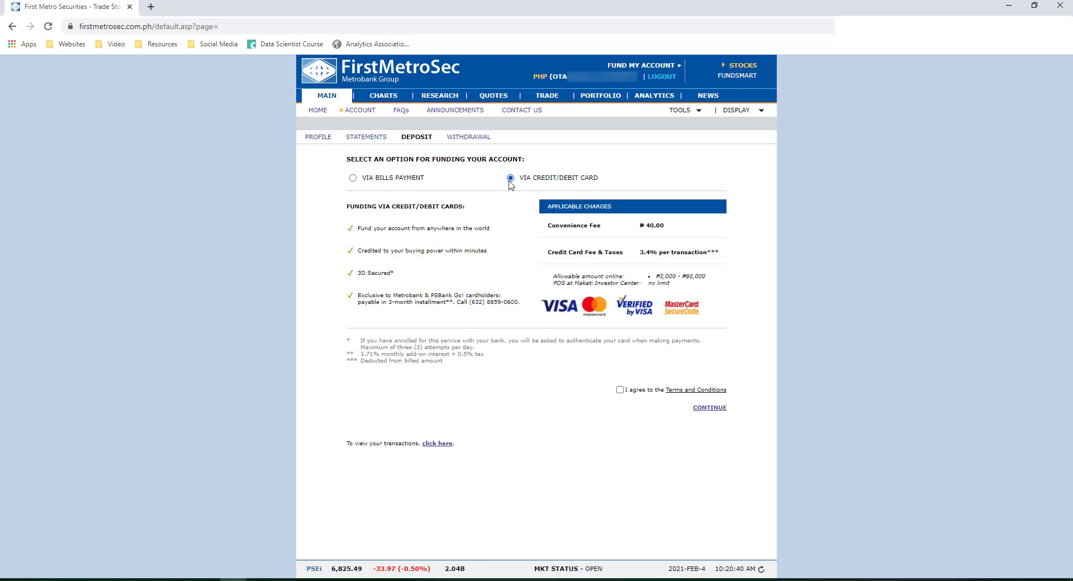